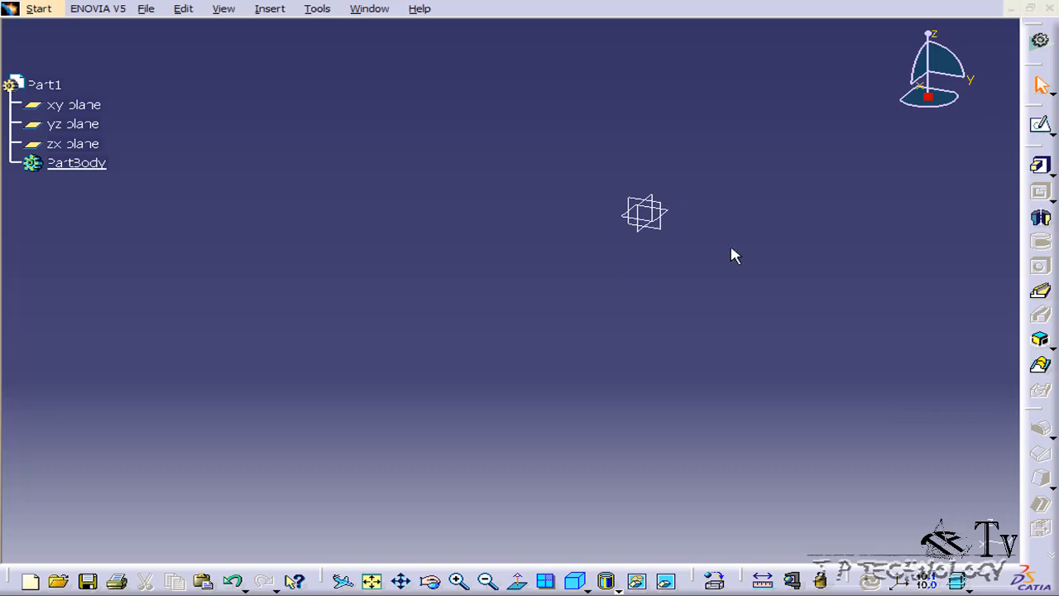
# Step: Start a new sketch on the yz plane
pyautogui.click(1029, 124)
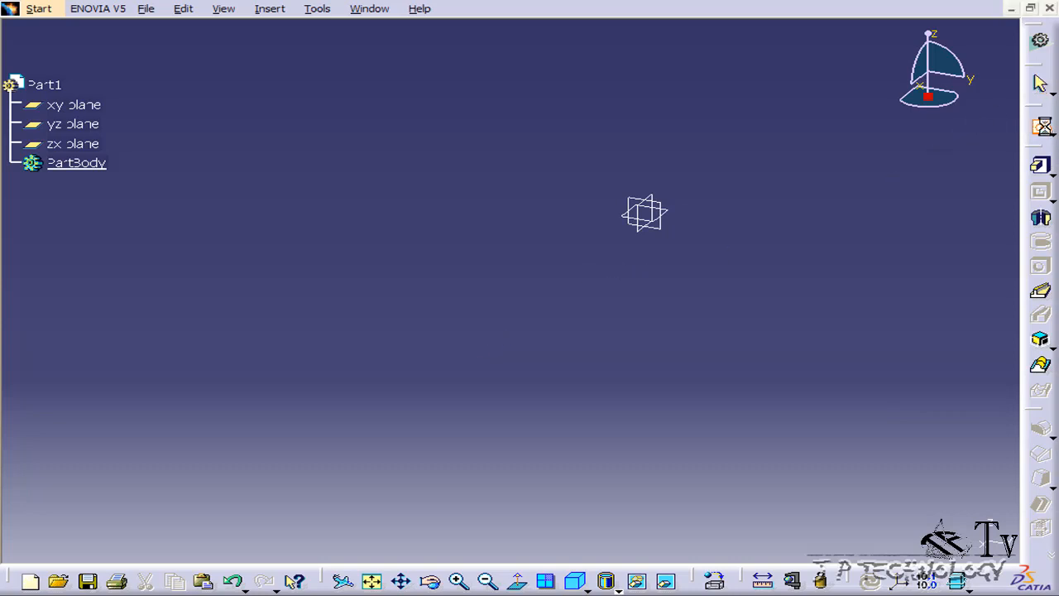
pyautogui.click(635, 207)
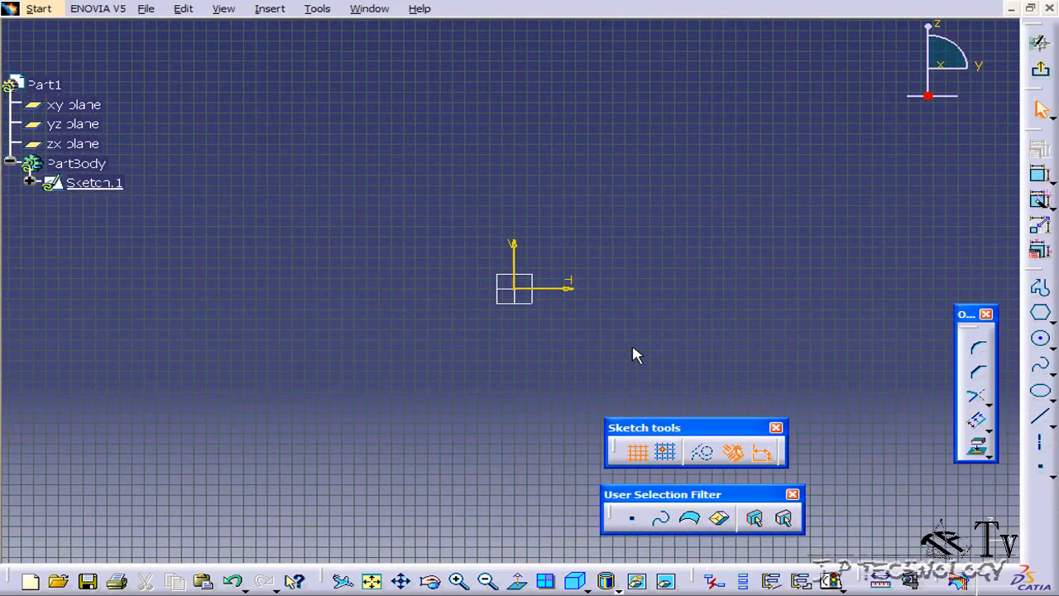
pyautogui.click(990, 431)
pyautogui.click(270, 9)
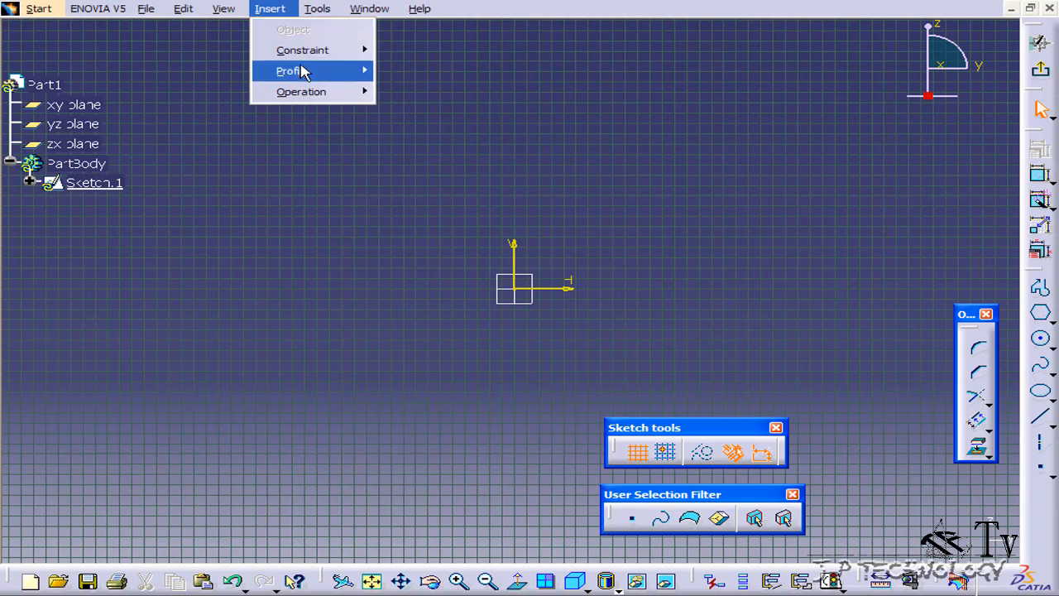
pyautogui.moveTo(303, 92)
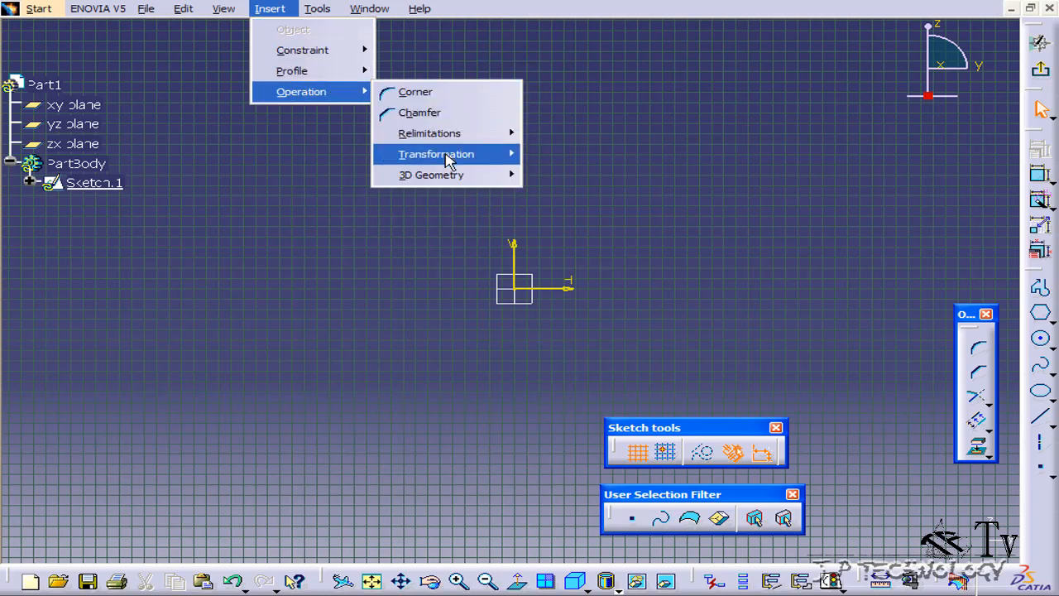
pyautogui.moveTo(448, 161)
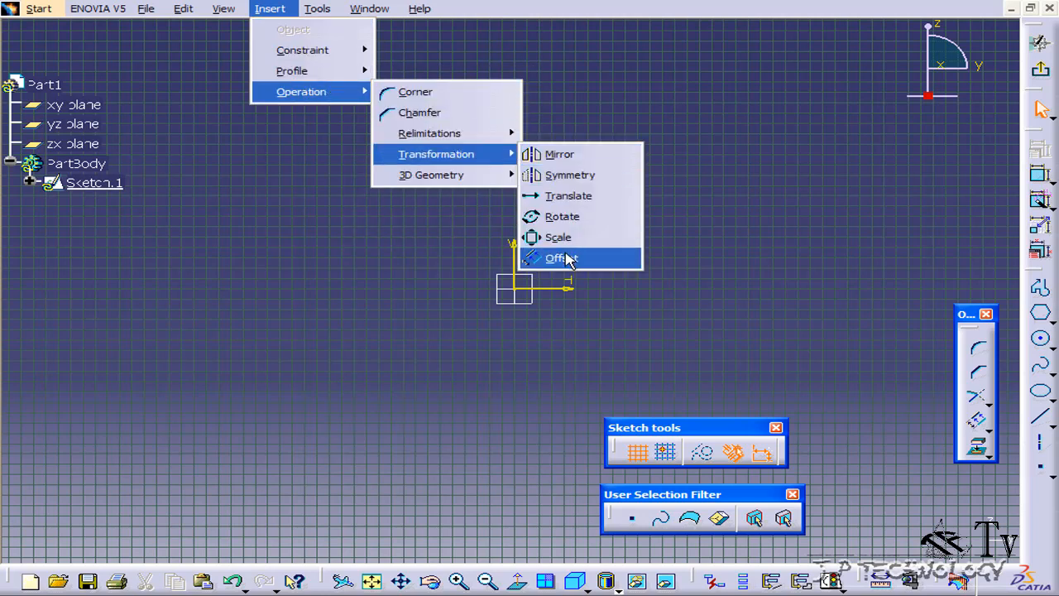
pyautogui.click(561, 258)
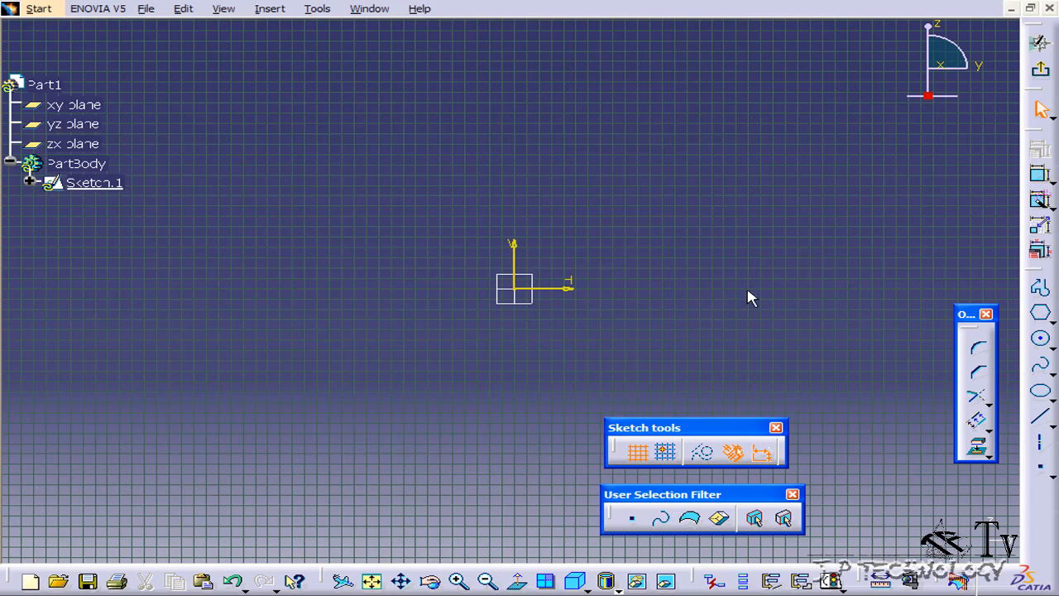
# Step: Sketch a closed profile from the origin with a long right side, horizontal base, short left side, three tangent arcs and a slanted closing line
pyautogui.click(1040, 287)
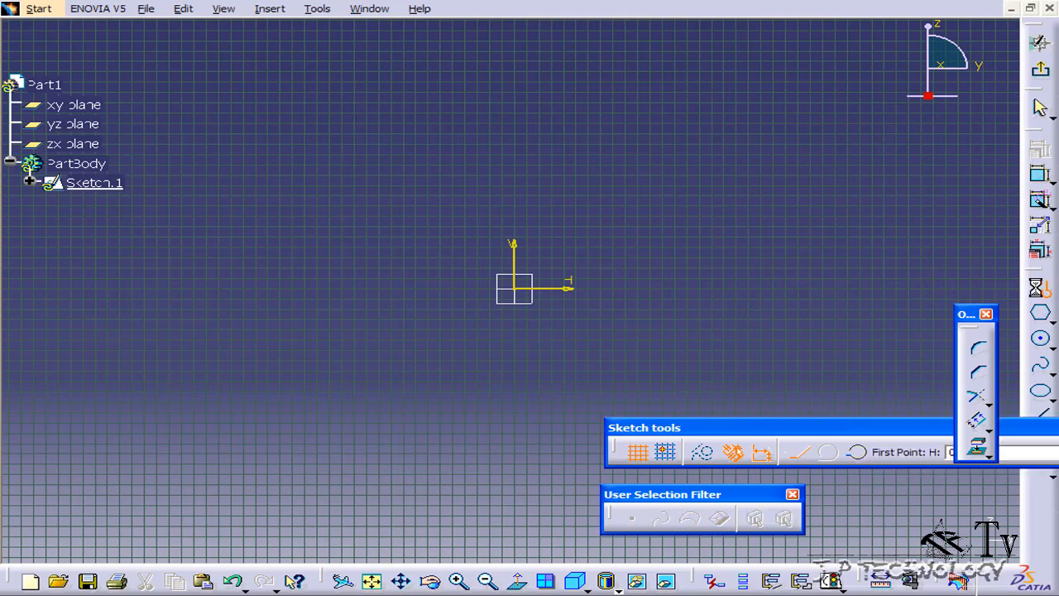
pyautogui.click(513, 287)
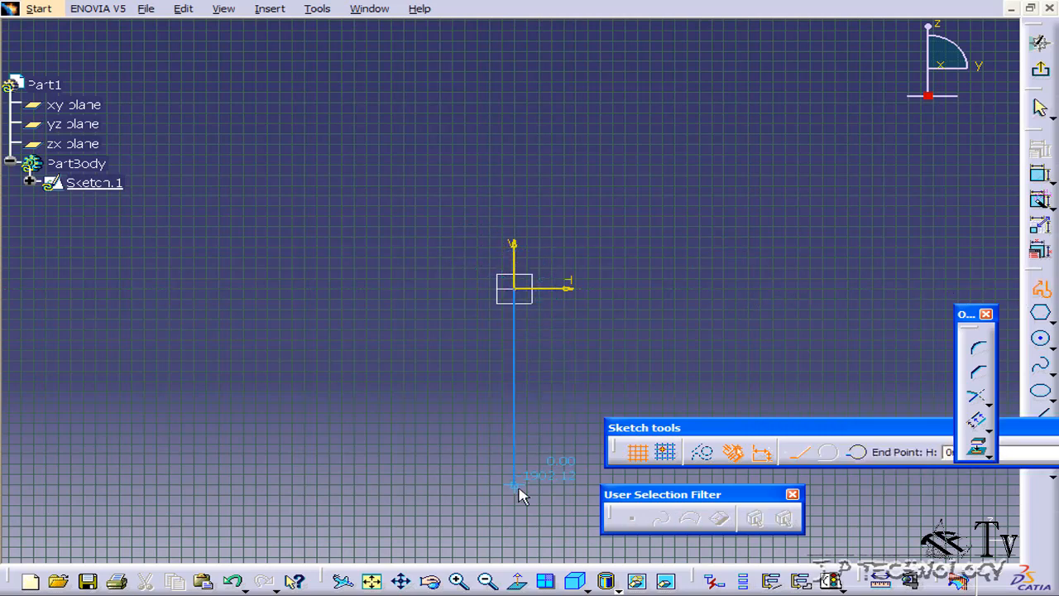
pyautogui.click(508, 509)
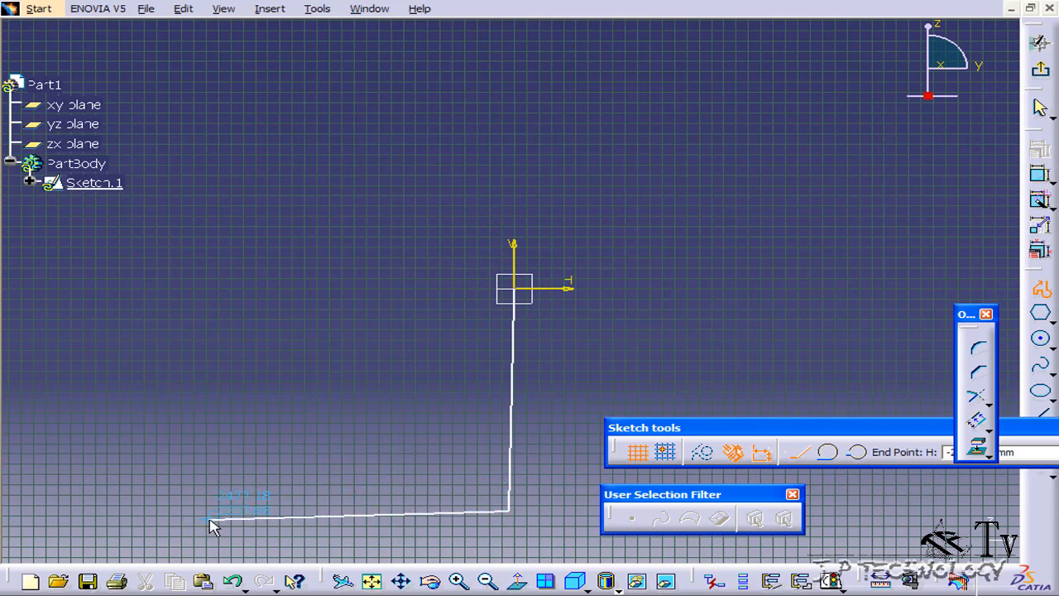
pyautogui.click(160, 510)
pyautogui.click(159, 395)
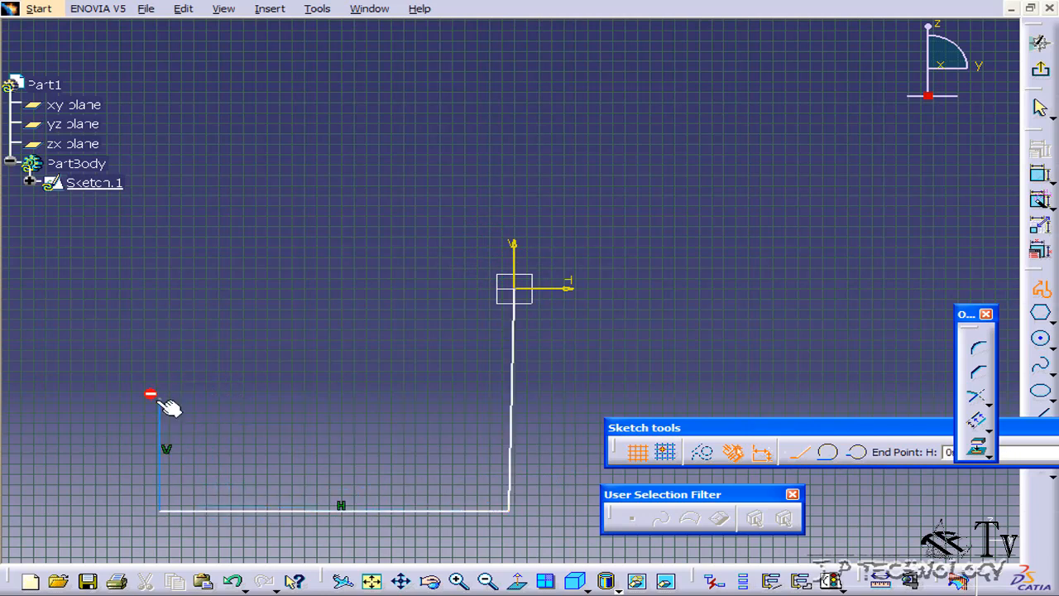
pyautogui.rightClick(159, 400)
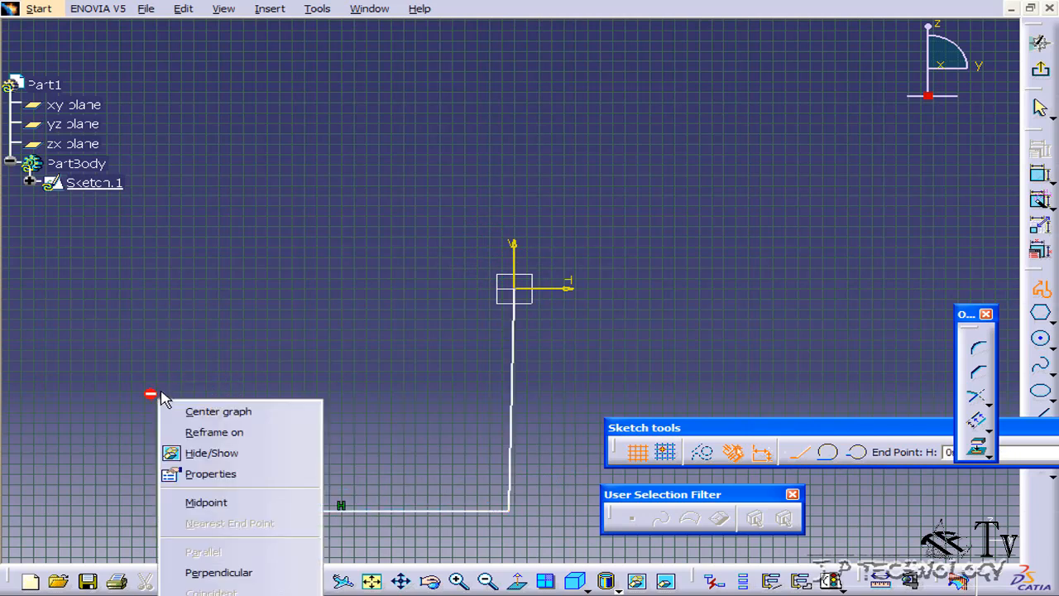
pyautogui.click(162, 393)
pyautogui.moveTo(181, 393)
pyautogui.mouseDown()
pyautogui.moveTo(239, 440)
pyautogui.moveTo(346, 433)
pyautogui.moveTo(306, 344)
pyautogui.moveTo(260, 314)
pyautogui.moveTo(331, 348)
pyautogui.moveTo(414, 354)
pyautogui.moveTo(326, 342)
pyautogui.moveTo(306, 277)
pyautogui.moveTo(333, 289)
pyautogui.moveTo(386, 351)
pyautogui.moveTo(402, 405)
pyautogui.moveTo(433, 413)
pyautogui.moveTo(449, 404)
pyautogui.mouseUp()
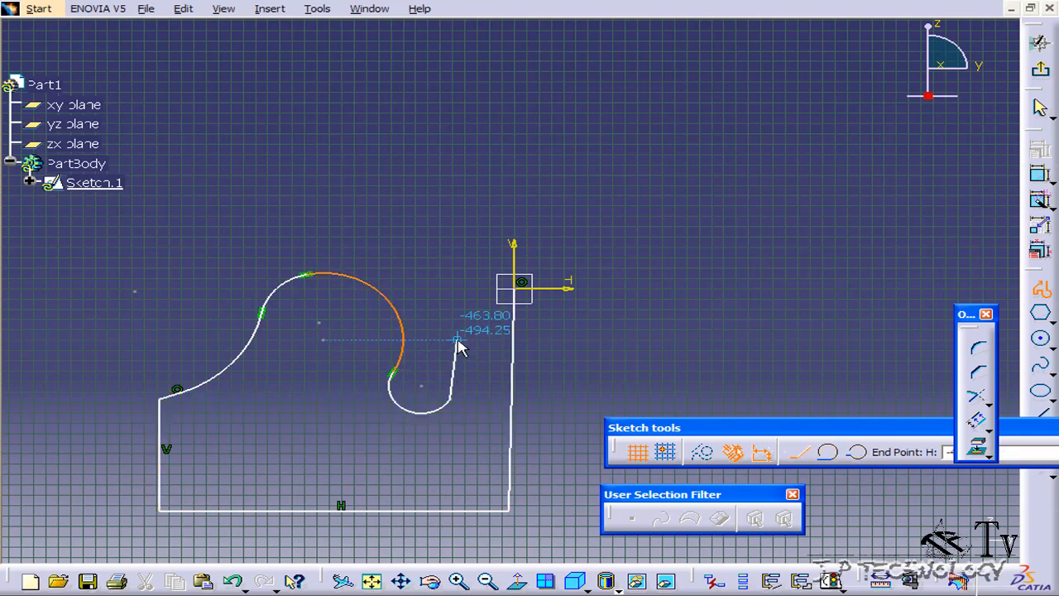
pyautogui.click(521, 283)
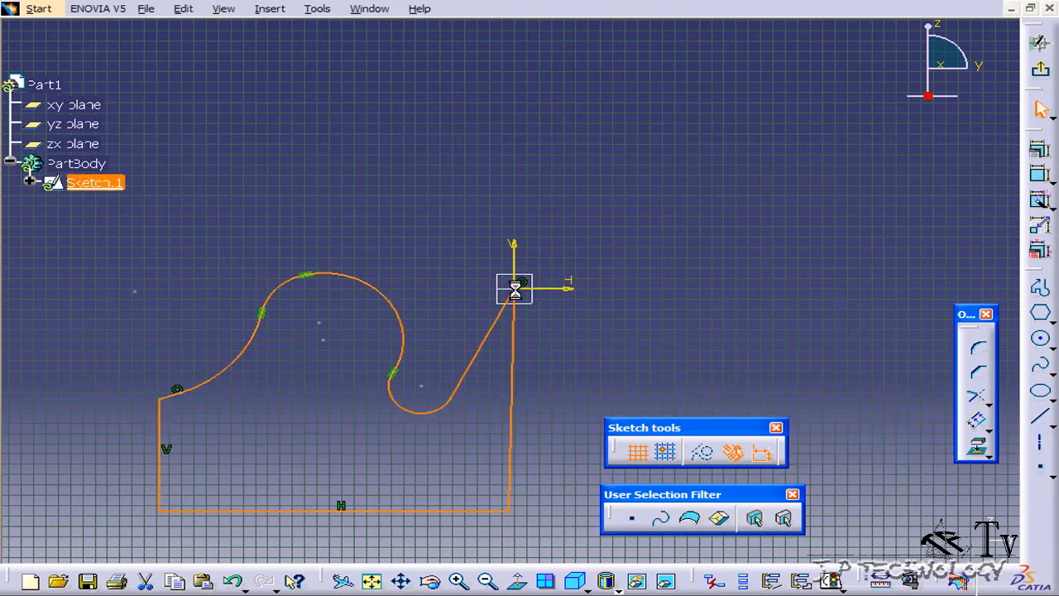
pyautogui.click(563, 375)
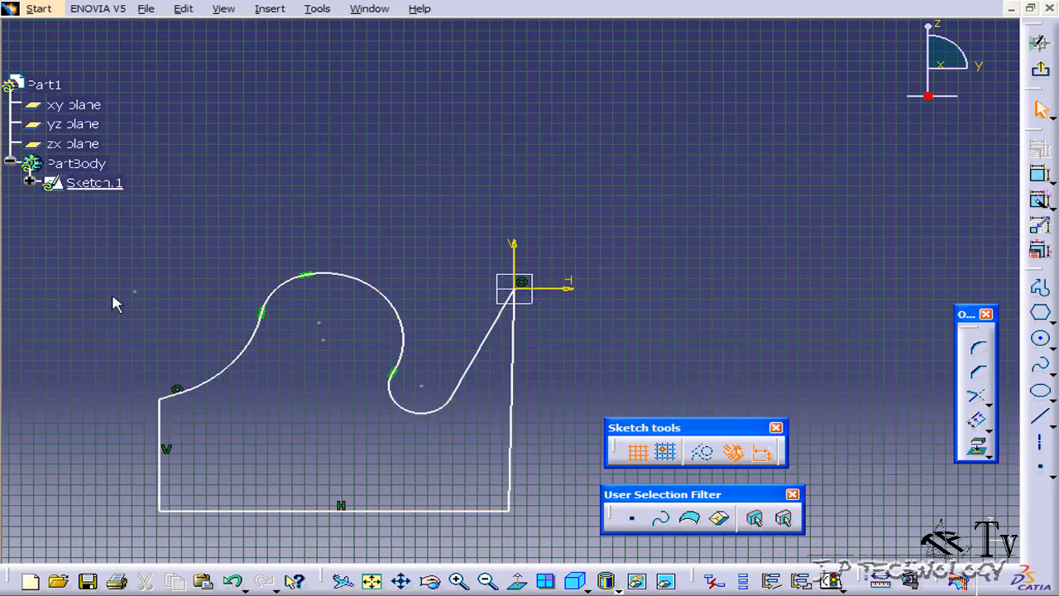
pyautogui.moveTo(99, 229)
pyautogui.mouseDown()
pyautogui.moveTo(324, 300)
pyautogui.moveTo(591, 503)
pyautogui.mouseUp()
pyautogui.hotkey('ctrl', 'a')
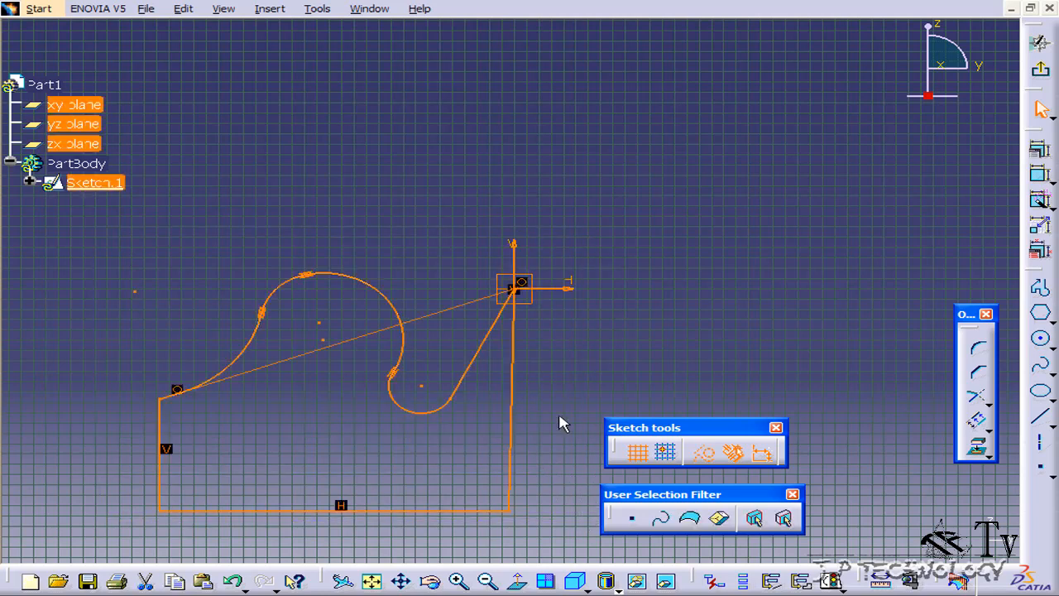
pyautogui.click(600, 386)
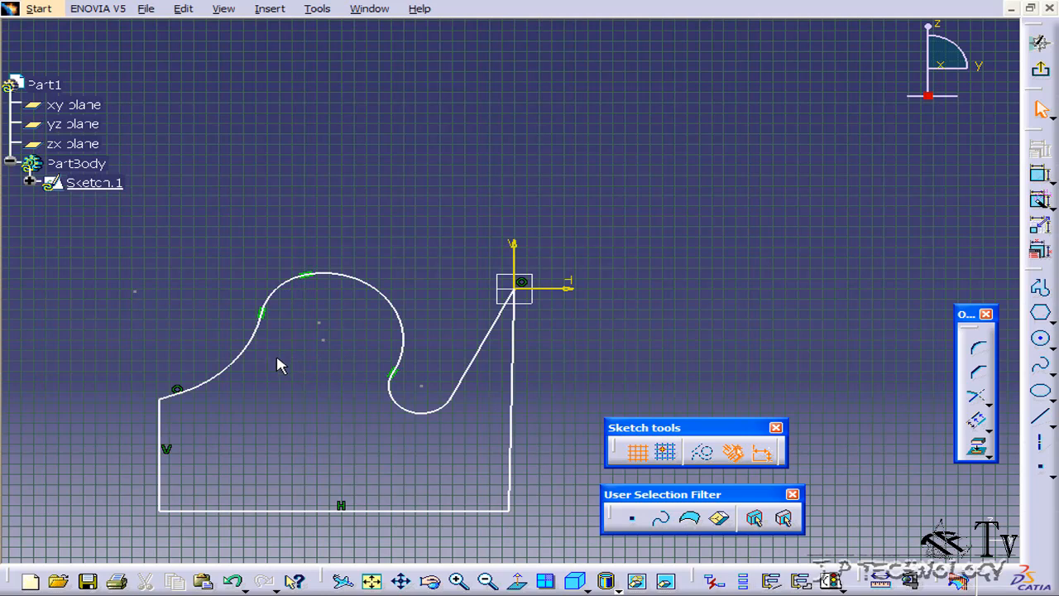
# Step: Offset the two connected arcs at the left of the profile's curved upper edge together, placing the copy outside the profile
pyautogui.click(221, 367)
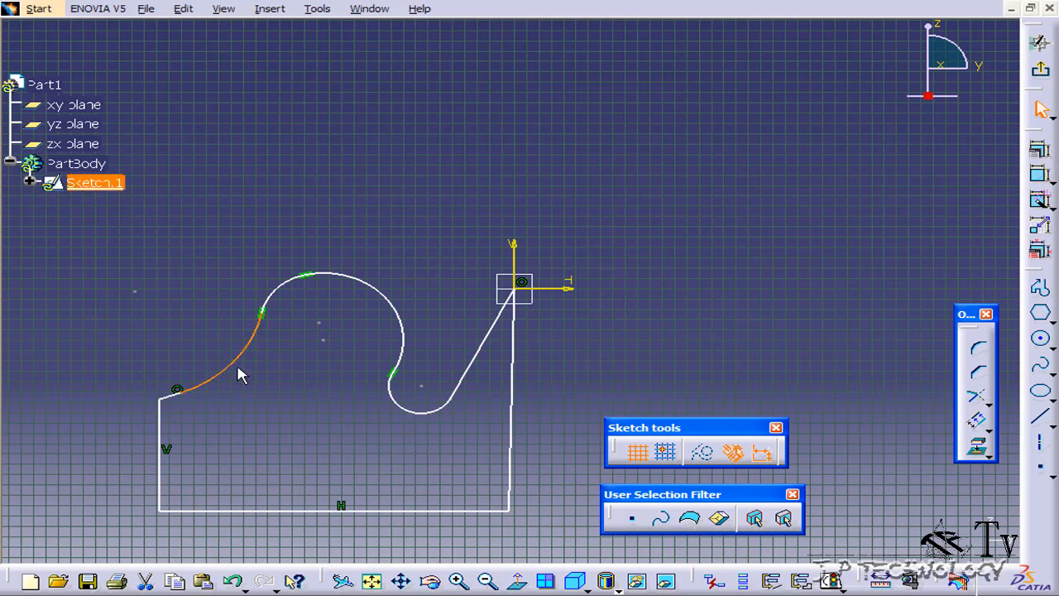
pyautogui.keyDown('ctrl'); pyautogui.click(281, 289); pyautogui.keyUp('ctrl')
pyautogui.click(973, 420)
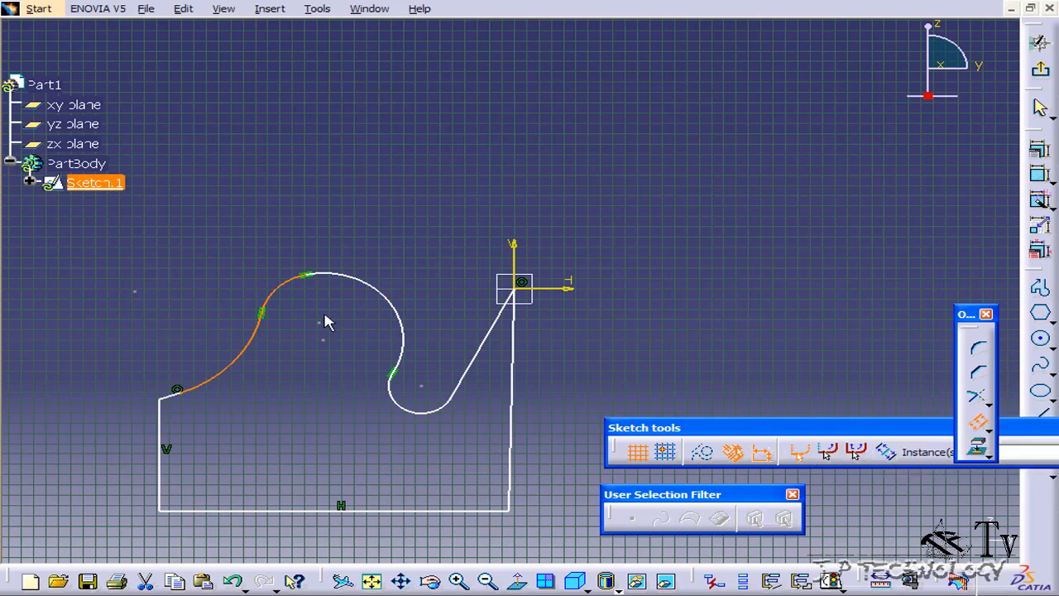
pyautogui.click(248, 323)
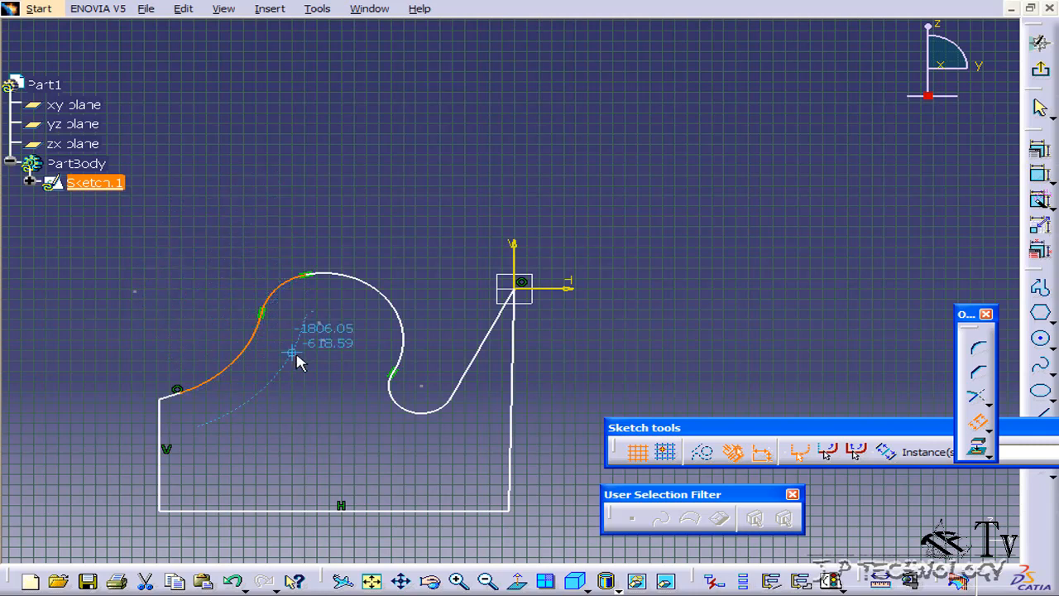
pyautogui.click(233, 300)
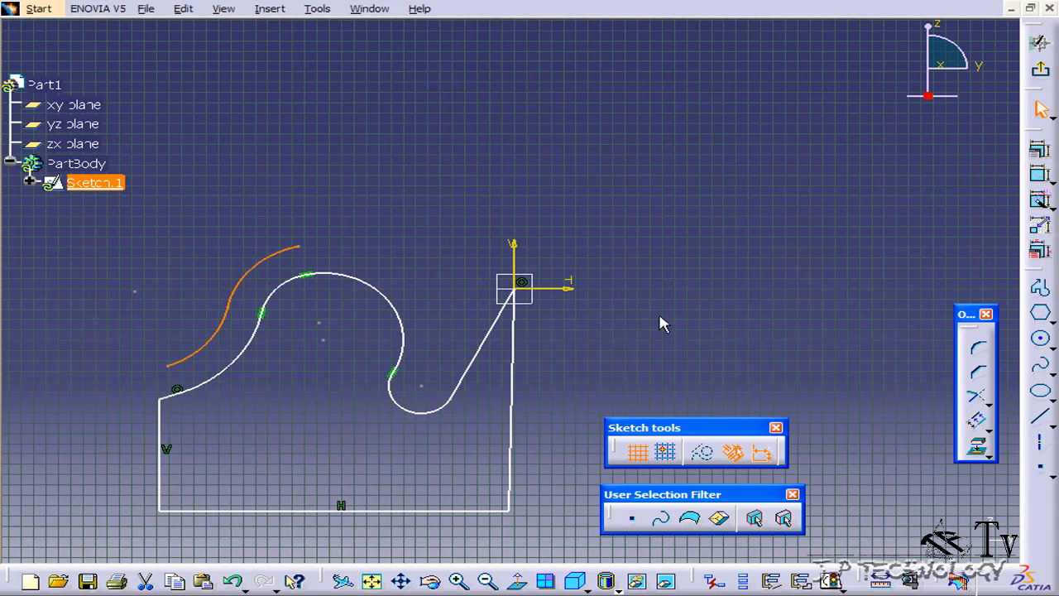
# Step: Offset the large arc outward by about 281 mm so the copy meets the upper end of the existing offset curve
pyautogui.click(374, 283)
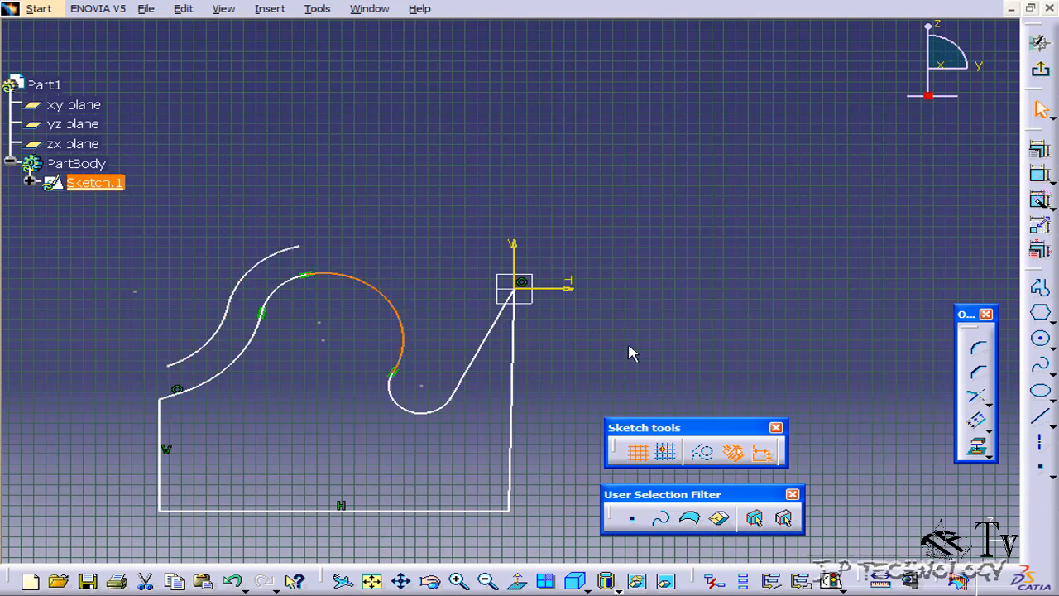
pyautogui.click(977, 420)
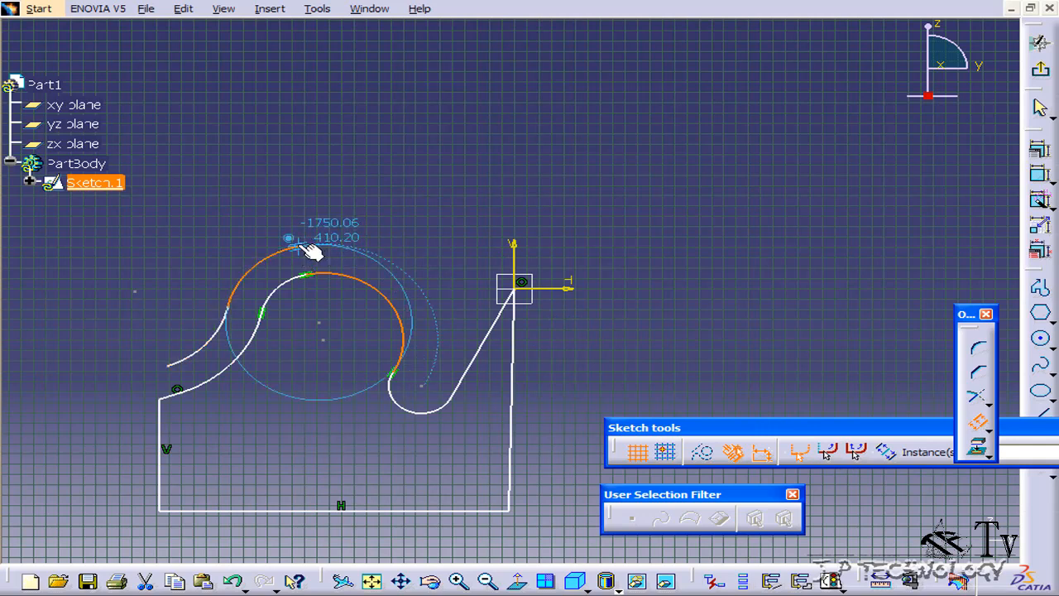
pyautogui.click(307, 248)
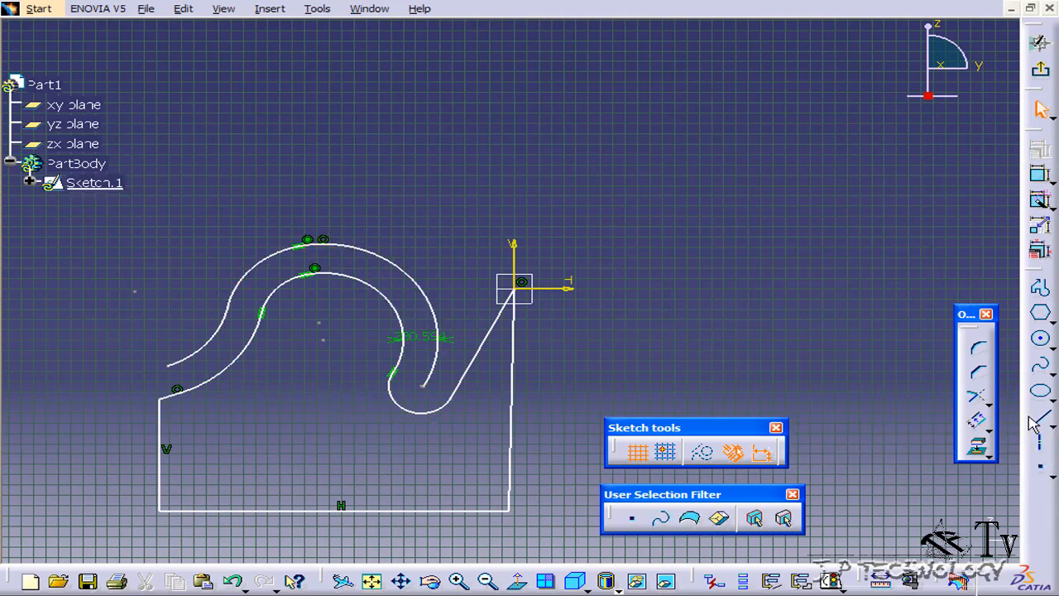
# Step: Place a point left of the profile at about H -3157 mm, V -921 mm, and offset the left vertical line through it
pyautogui.click(1043, 468)
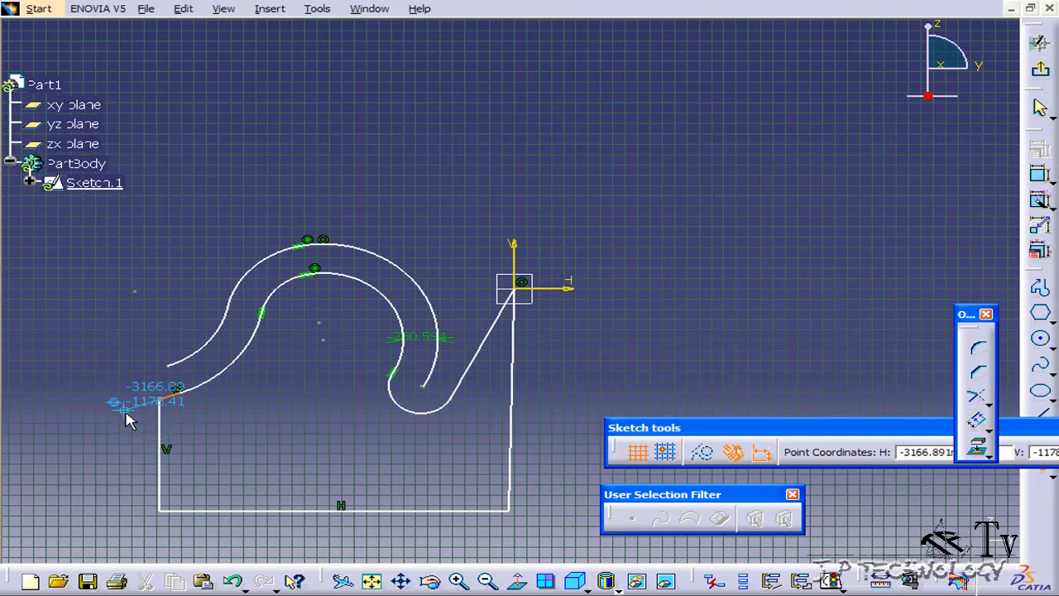
pyautogui.click(127, 386)
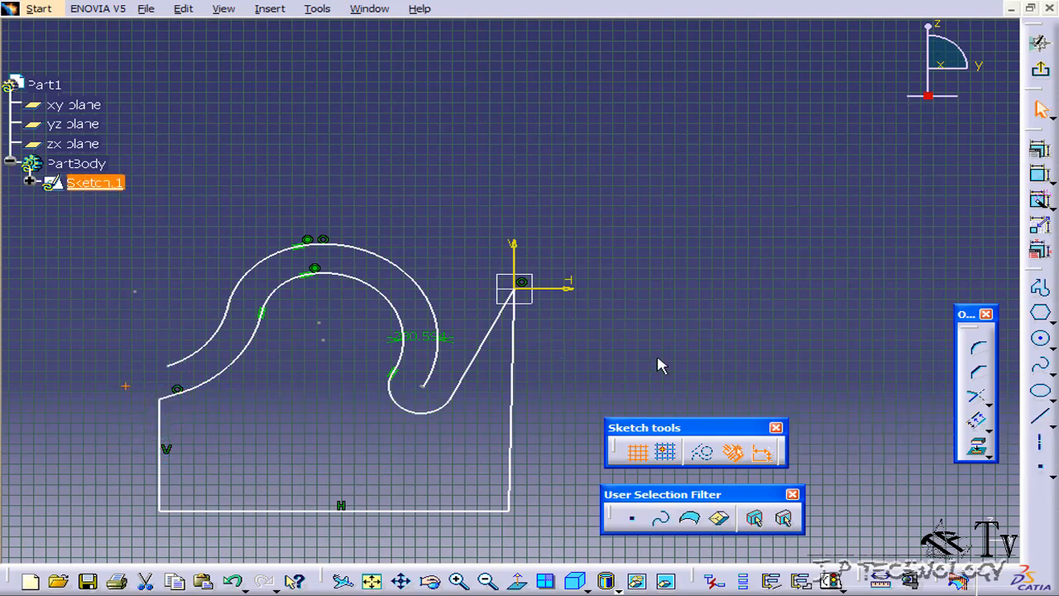
pyautogui.click(162, 414)
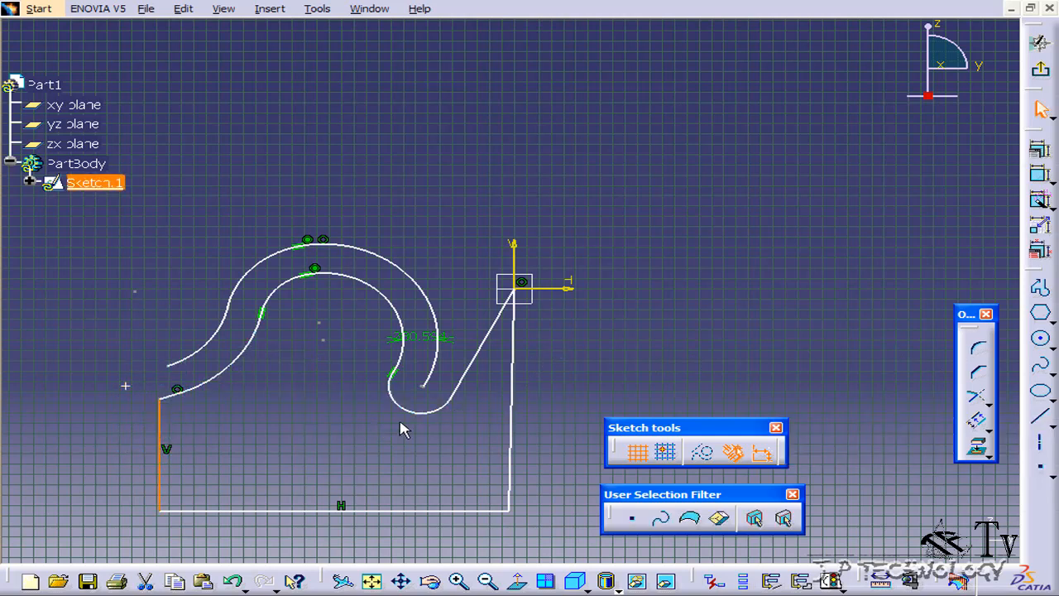
pyautogui.click(979, 424)
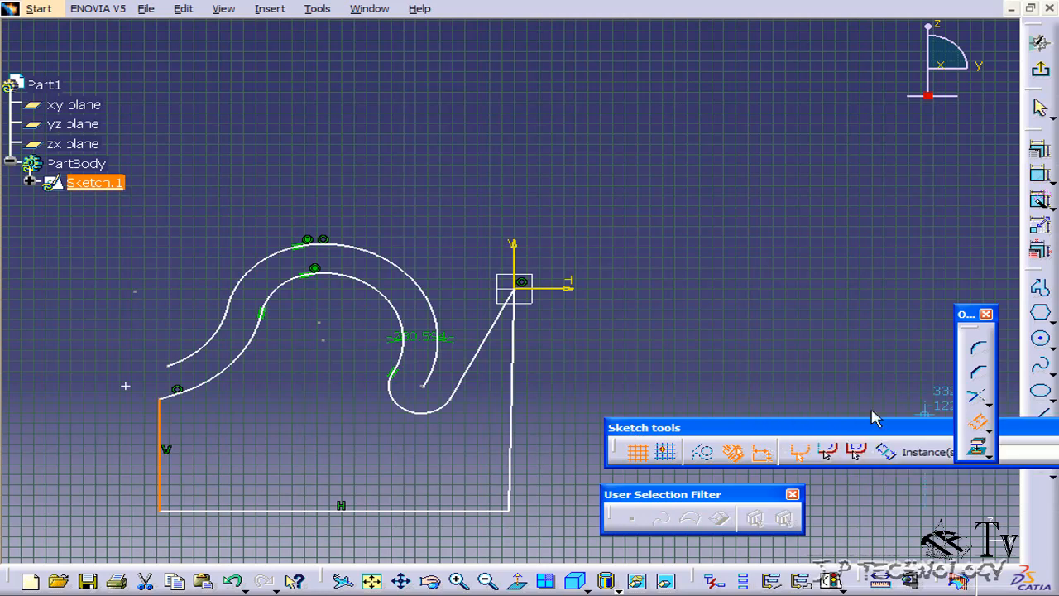
pyautogui.click(126, 385)
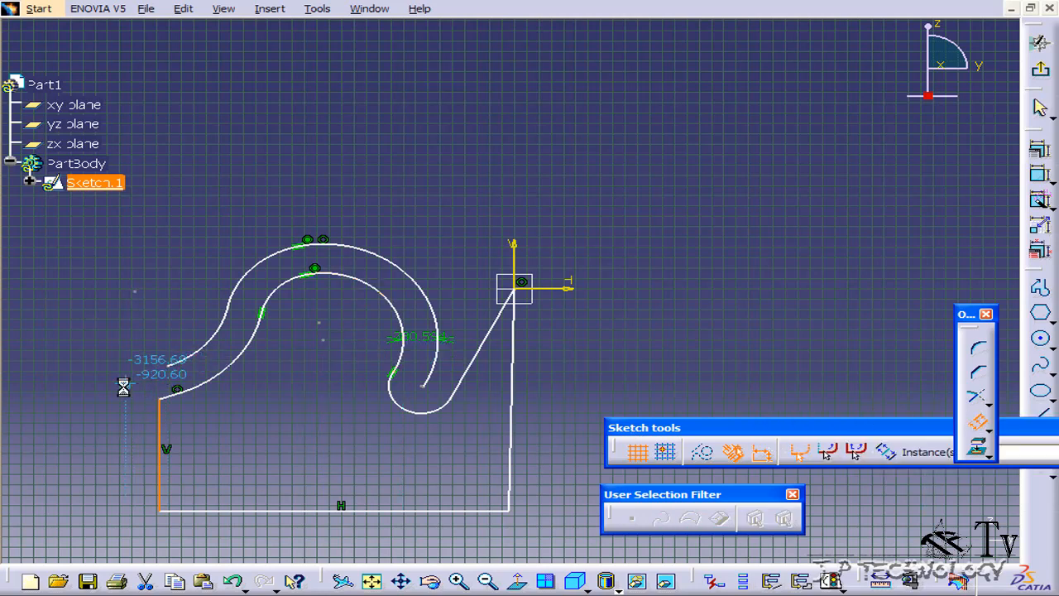
# Step: Sketch a closed irregular six-sided polygon with the Profile tool in the empty area above and to the right of the origin
pyautogui.moveTo(270, 326)
pyautogui.mouseDown(button='middle')
pyautogui.moveTo(286, 364)
pyautogui.moveTo(309, 324)
pyautogui.moveTo(344, 331)
pyautogui.moveTo(331, 279)
pyautogui.mouseUp(button='middle')
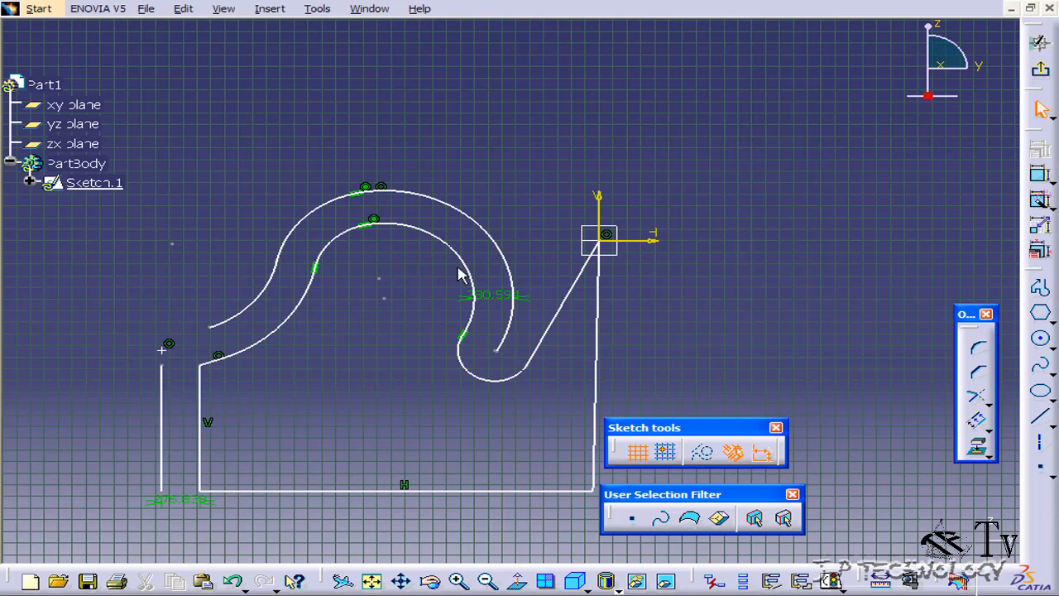
pyautogui.moveTo(747, 201)
pyautogui.mouseDown(button='middle')
pyautogui.moveTo(731, 248)
pyautogui.moveTo(684, 243)
pyautogui.moveTo(587, 291)
pyautogui.mouseUp(button='middle')
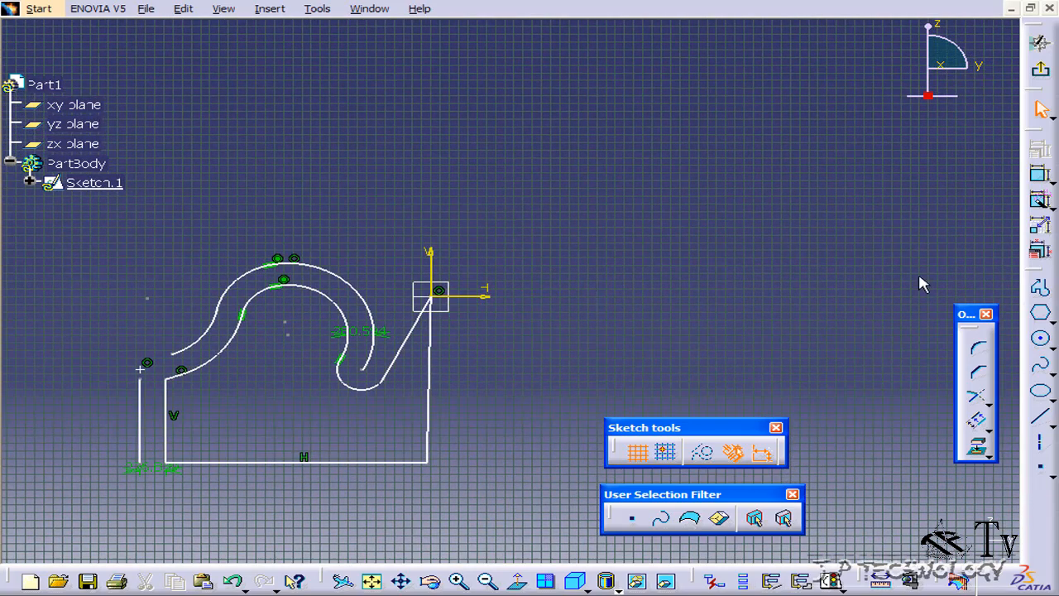
pyautogui.click(1041, 287)
pyautogui.click(603, 164)
pyautogui.click(610, 282)
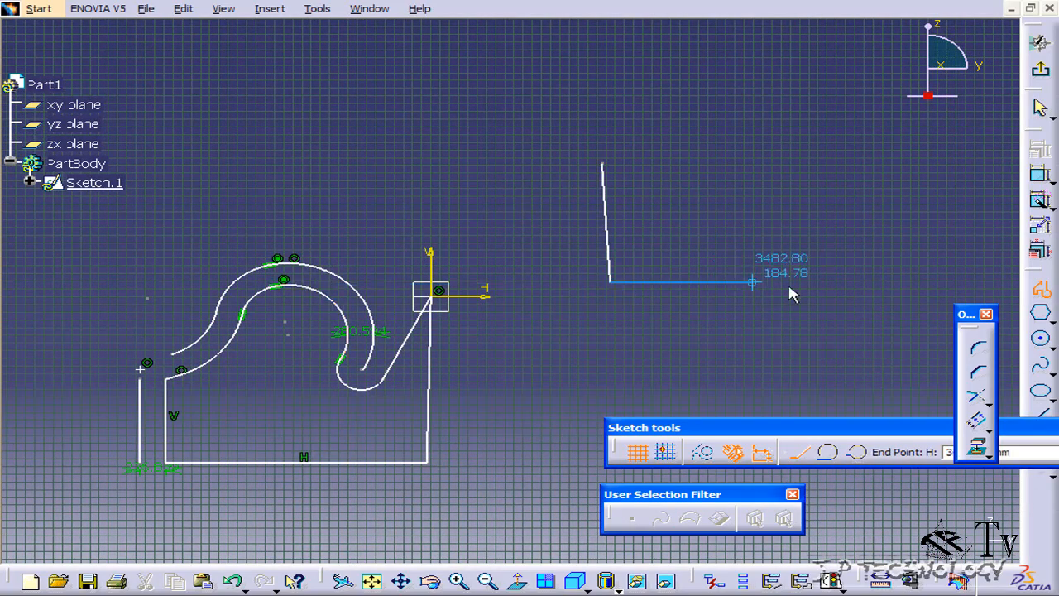
pyautogui.click(811, 285)
pyautogui.click(900, 214)
pyautogui.click(794, 141)
pyautogui.click(622, 103)
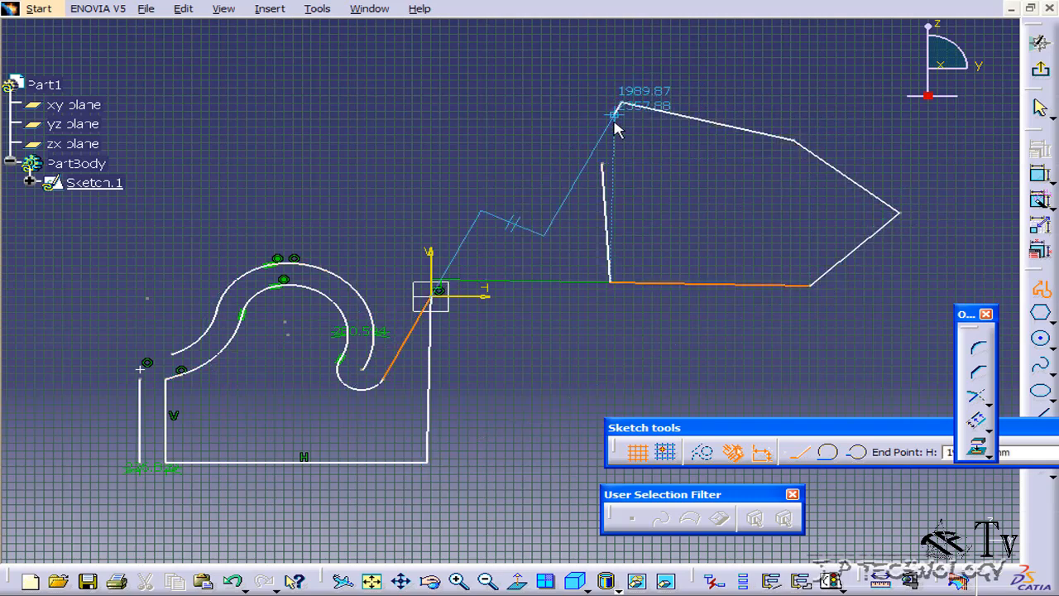
pyautogui.click(603, 159)
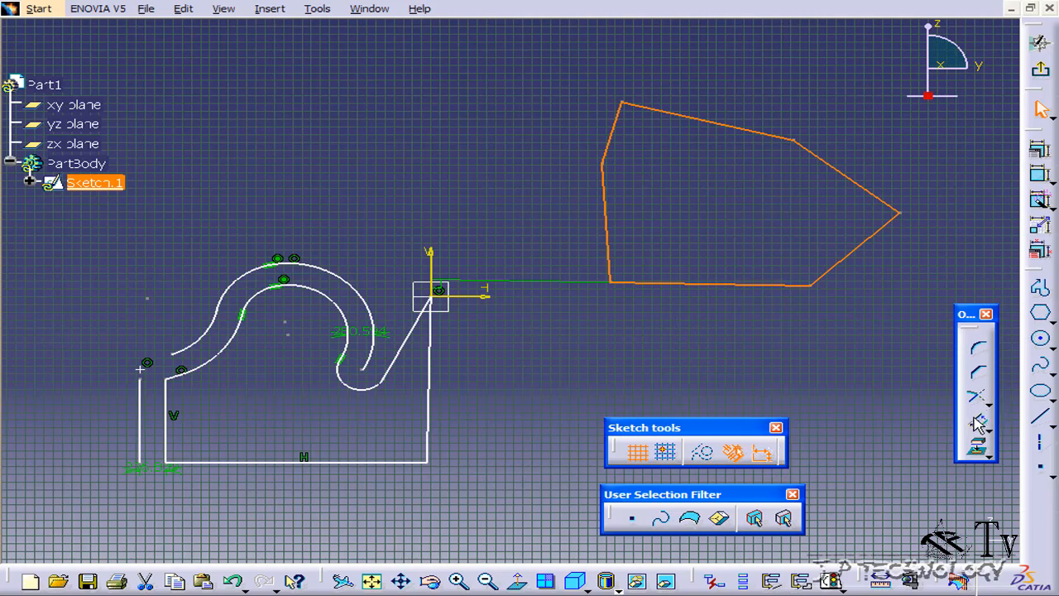
# Step: Offset the whole six-sided polygon inward to create a smaller outline near its centre
pyautogui.click(976, 420)
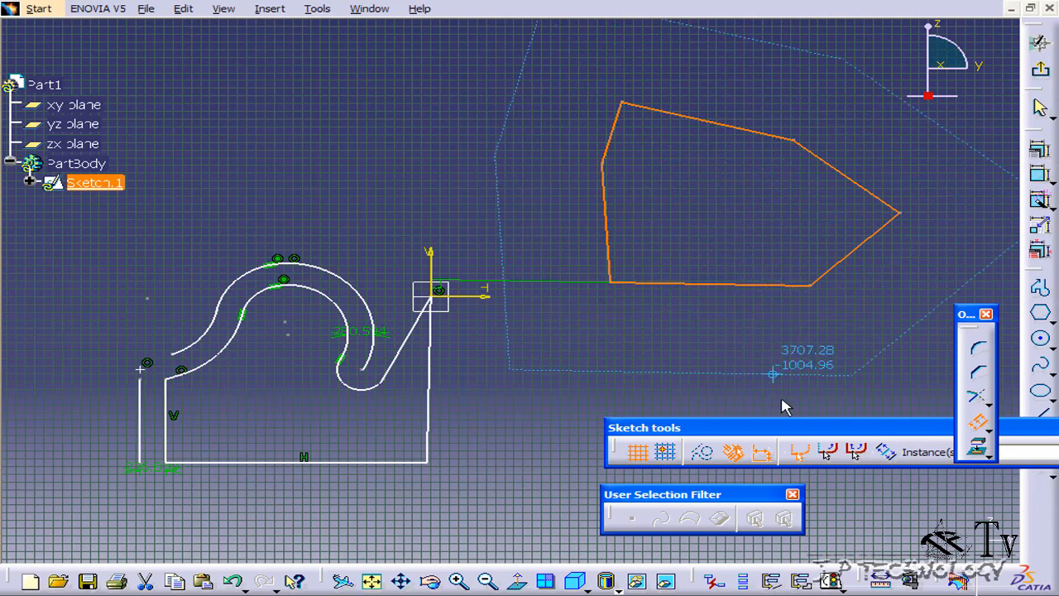
pyautogui.click(704, 228)
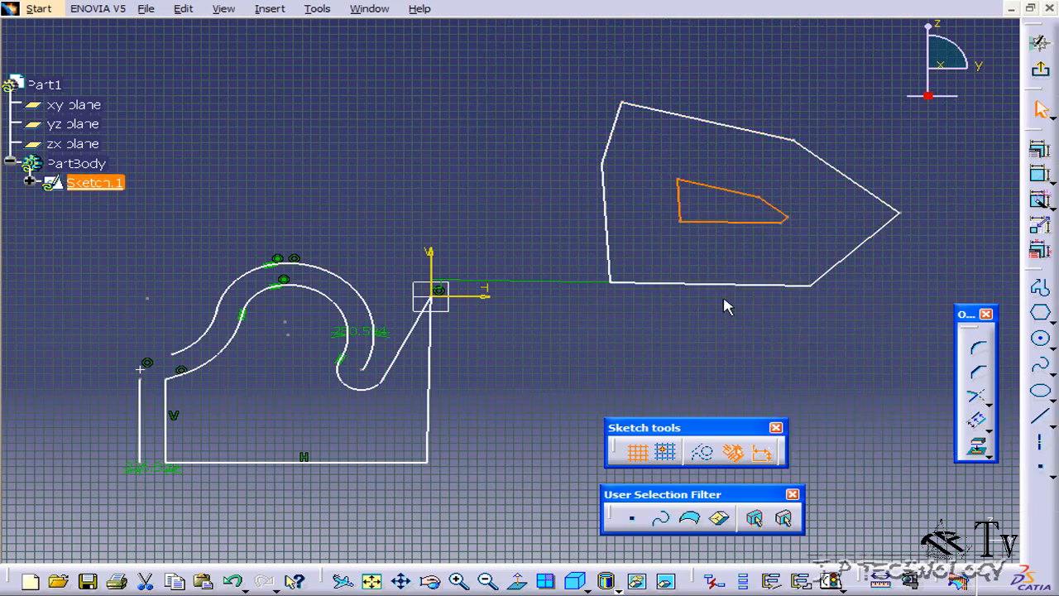
pyautogui.moveTo(714, 314)
pyautogui.mouseDown(button='middle')
pyautogui.moveTo(707, 270)
pyautogui.moveTo(665, 286)
pyautogui.mouseUp(button='middle')
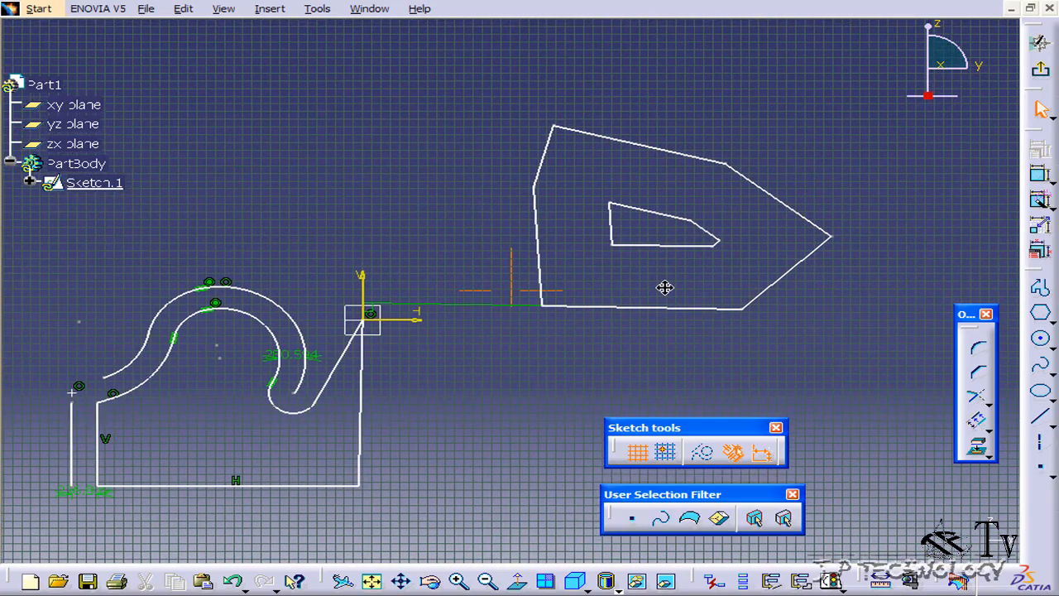
pyautogui.moveTo(600, 299); pyautogui.dragTo(643, 272, button='middle')
pyautogui.moveTo(544, 344); pyautogui.dragTo(620, 301, button='middle')
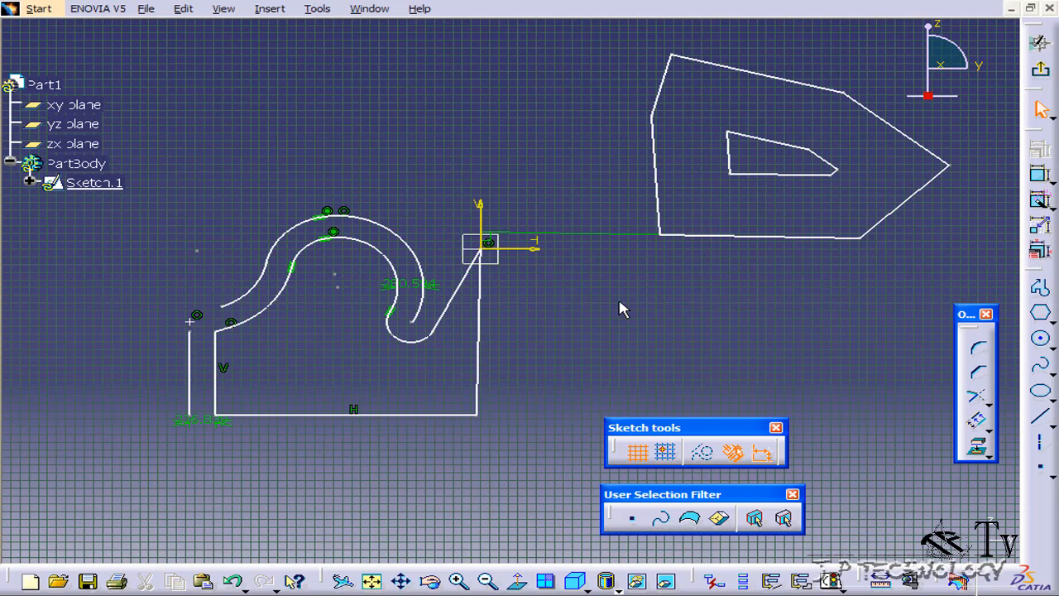
pyautogui.moveTo(355, 324)
pyautogui.mouseDown(button='middle')
pyautogui.moveTo(455, 289)
pyautogui.moveTo(456, 207)
pyautogui.mouseUp(button='middle')
pyautogui.moveTo(442, 242); pyautogui.dragTo(508, 227, button='middle')
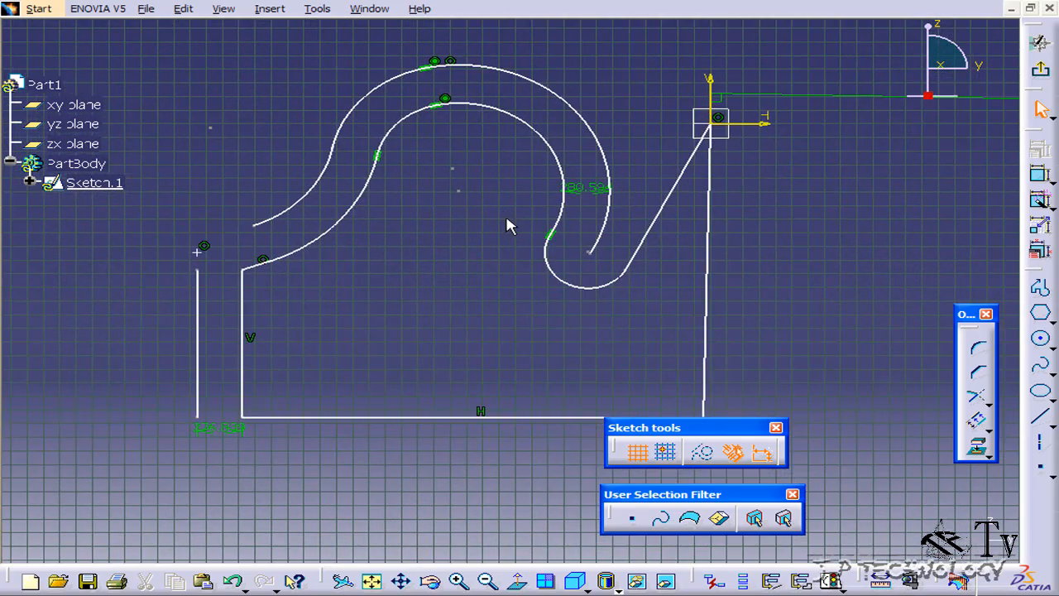